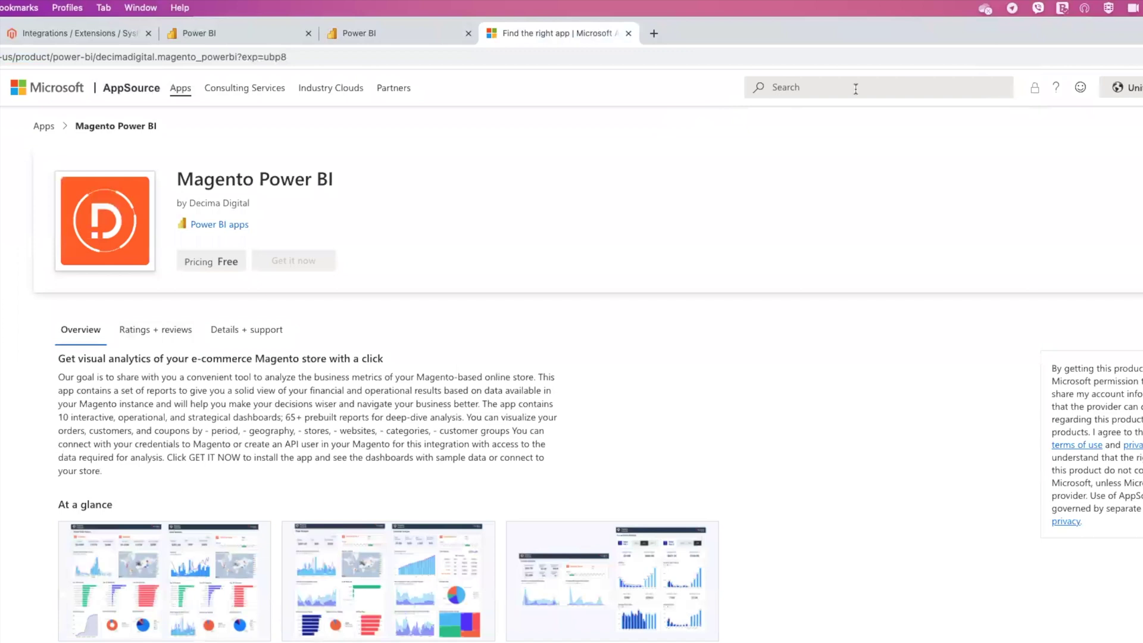
Find the free 'Magento Power BI' app in AppSource and choose Get it now.
left_click(850, 89)
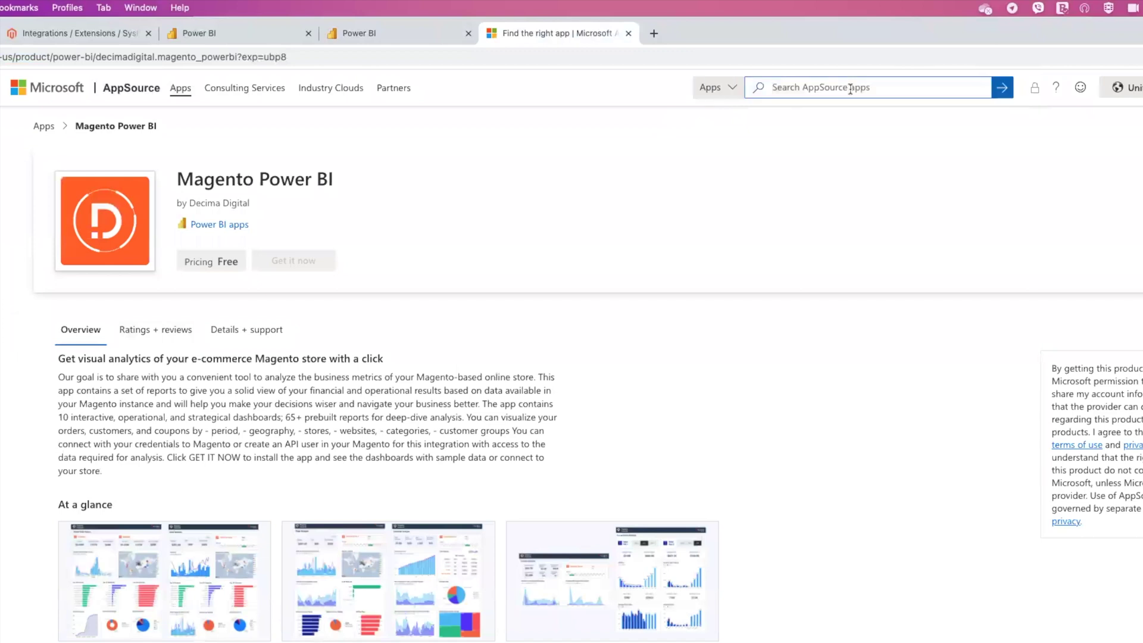
type("Magento P")
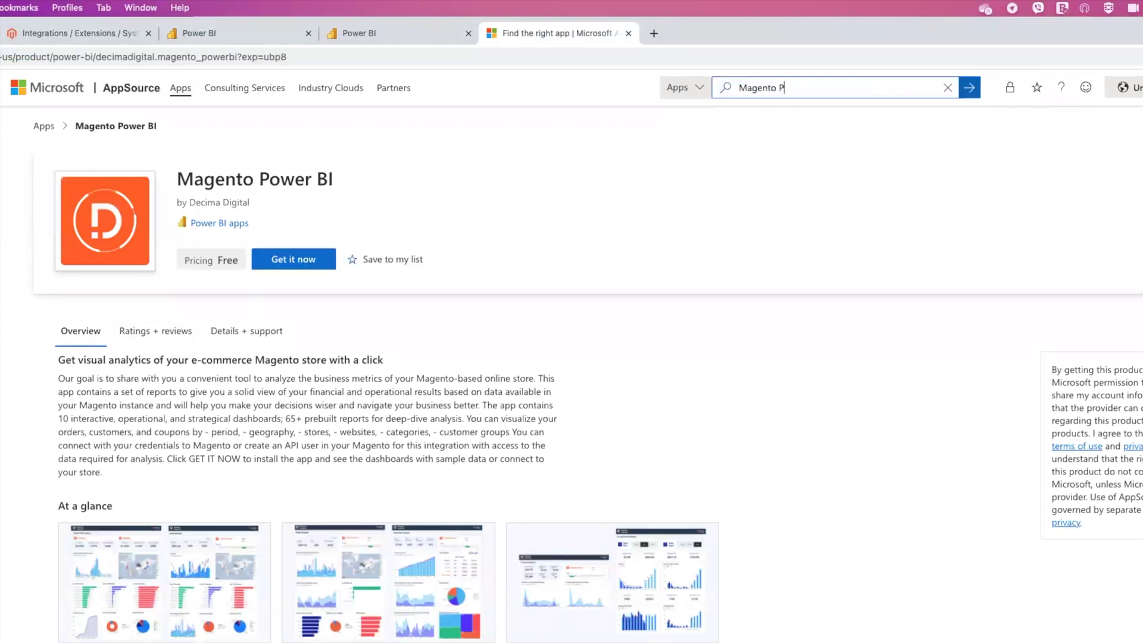
type("ower Bi")
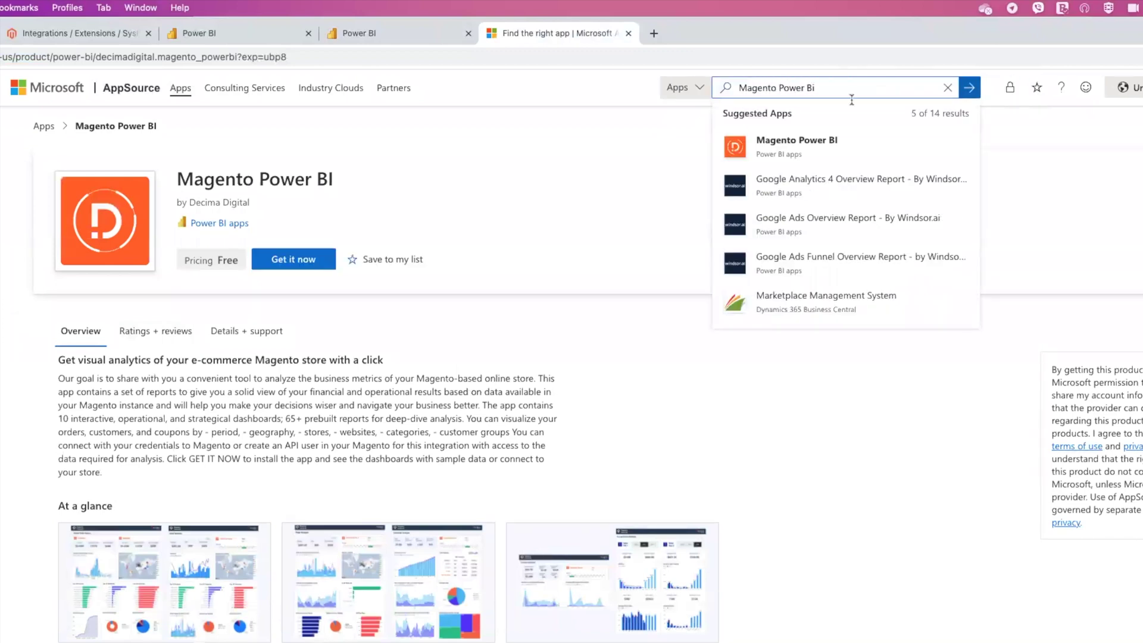
key("Escape")
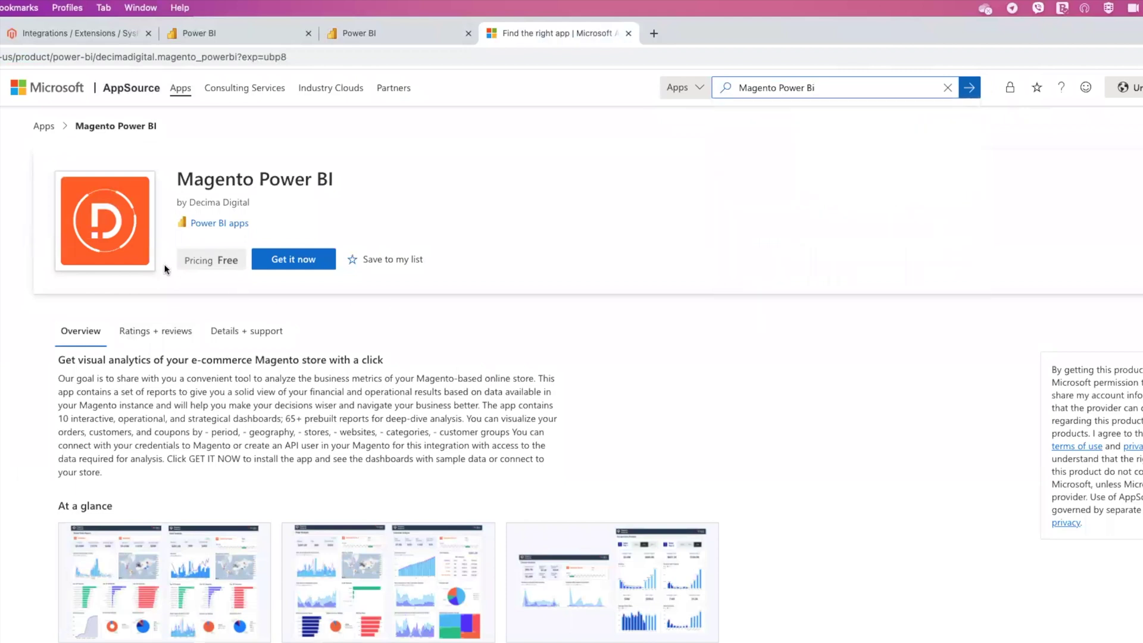
left_click_drag(182, 260, 238, 260)
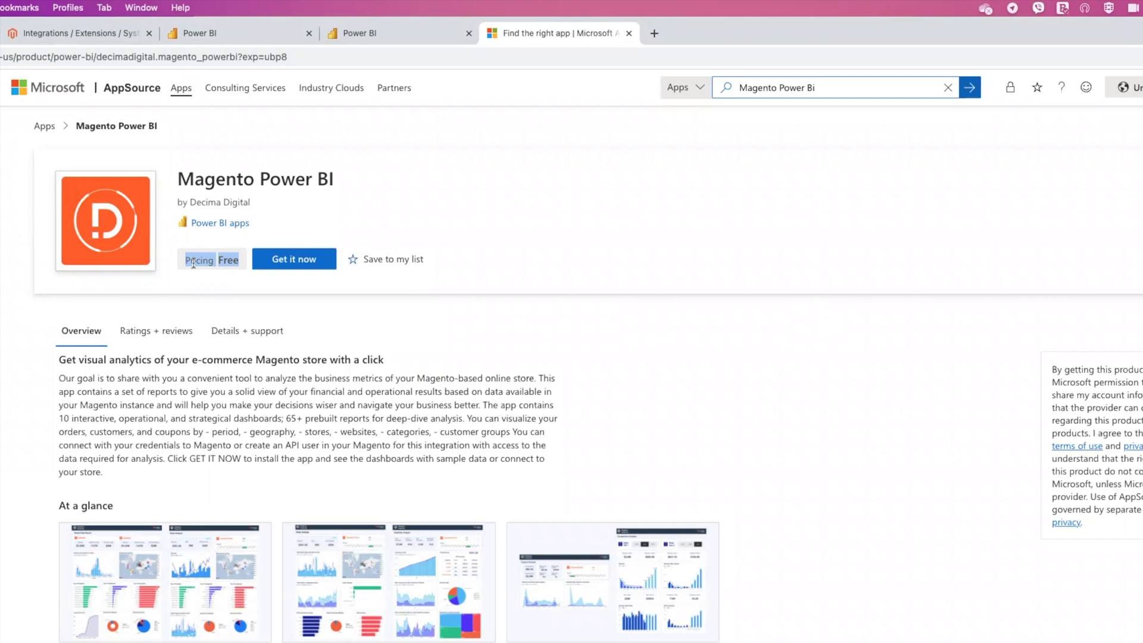
left_click(291, 259)
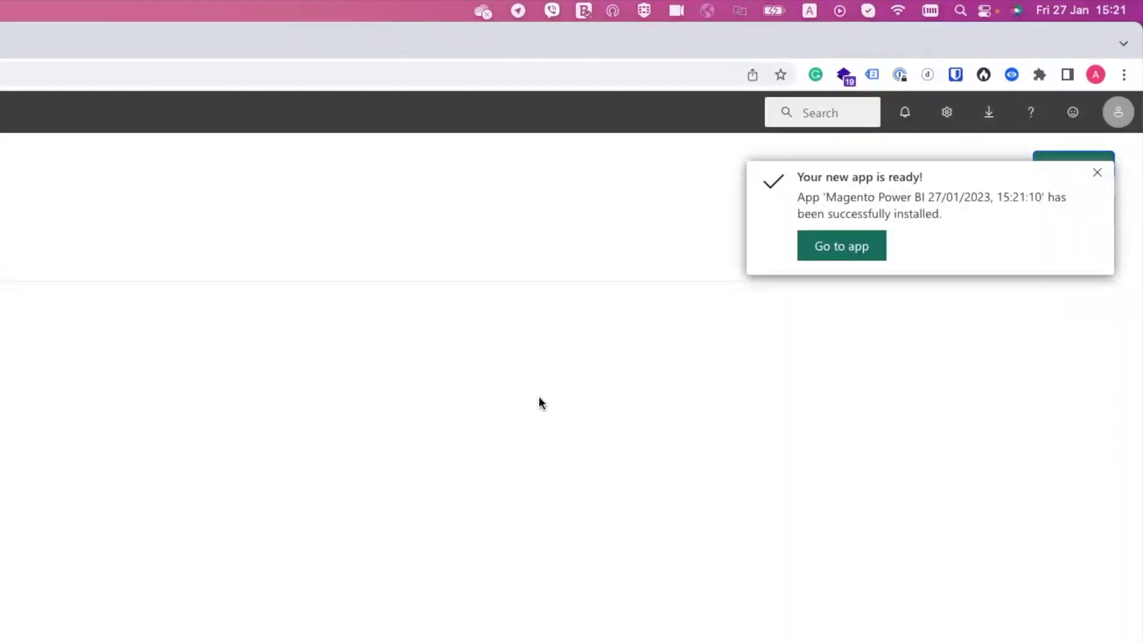
Open the newly installed Magento Power BI app at its Global Sales Report.
left_click(839, 248)
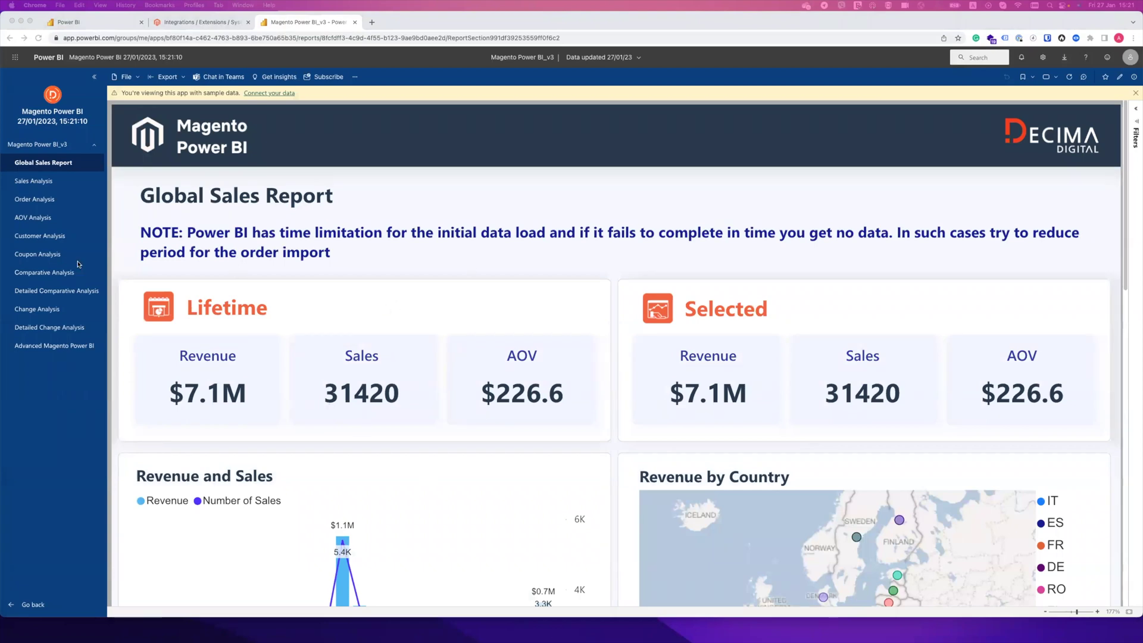
Switch to the Customer Analysis report page and start connecting the app to Magento data.
left_click(44, 236)
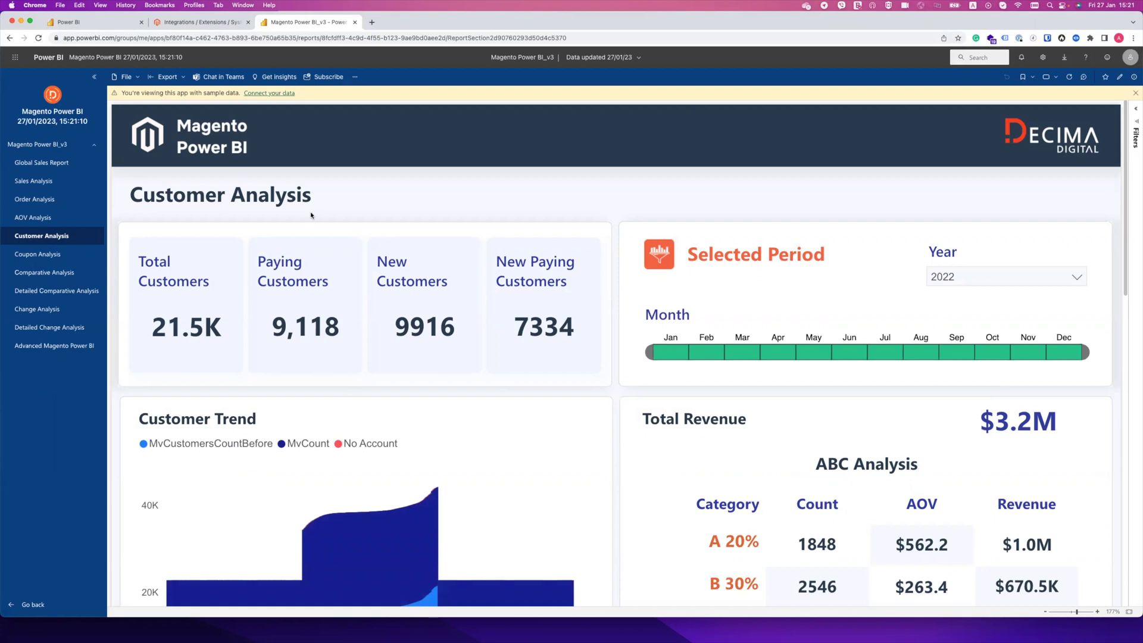
left_click(273, 97)
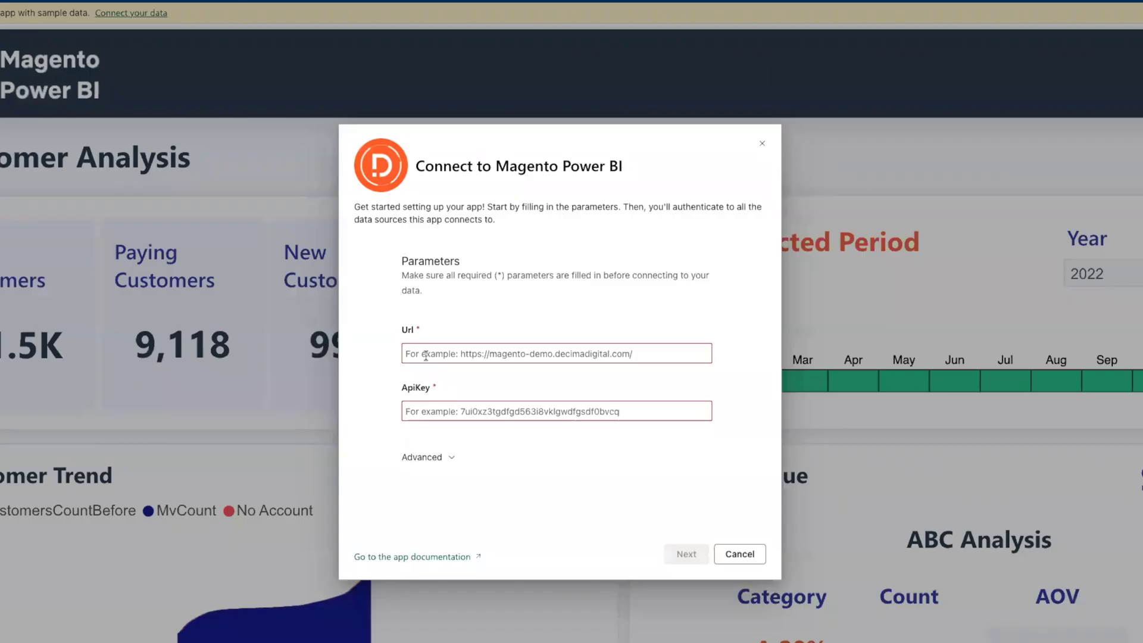
type("https://magedemo.decimadigital.io/")
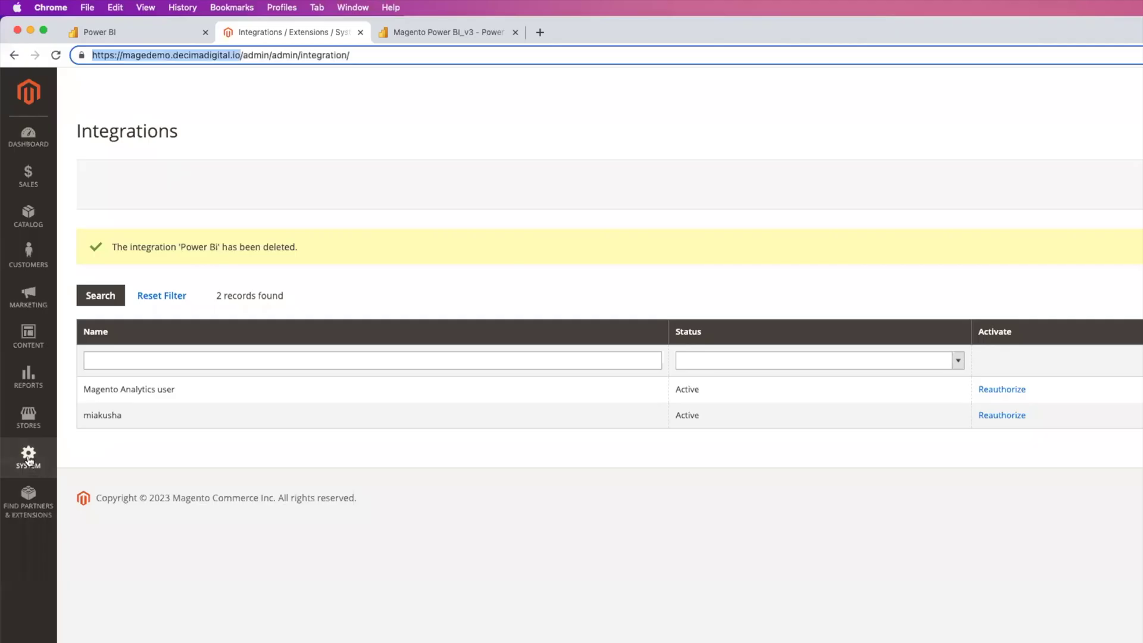
left_click(28, 457)
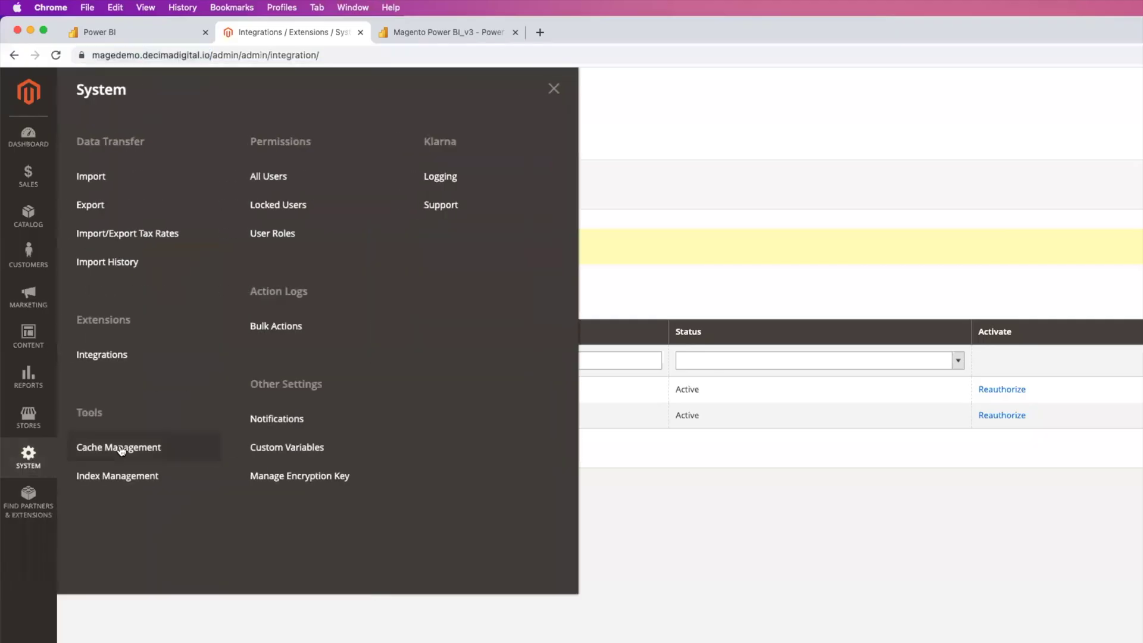
Add a new Magento integration named 'Power BI' with the contact e-mail and admin password.
left_click(101, 352)
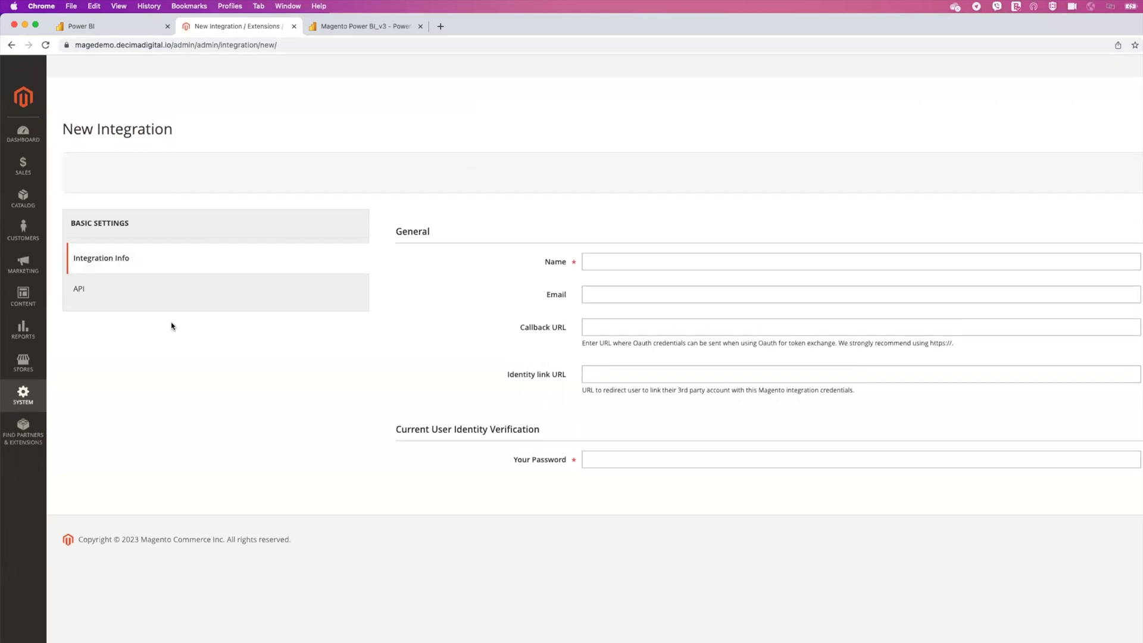
left_click(599, 263)
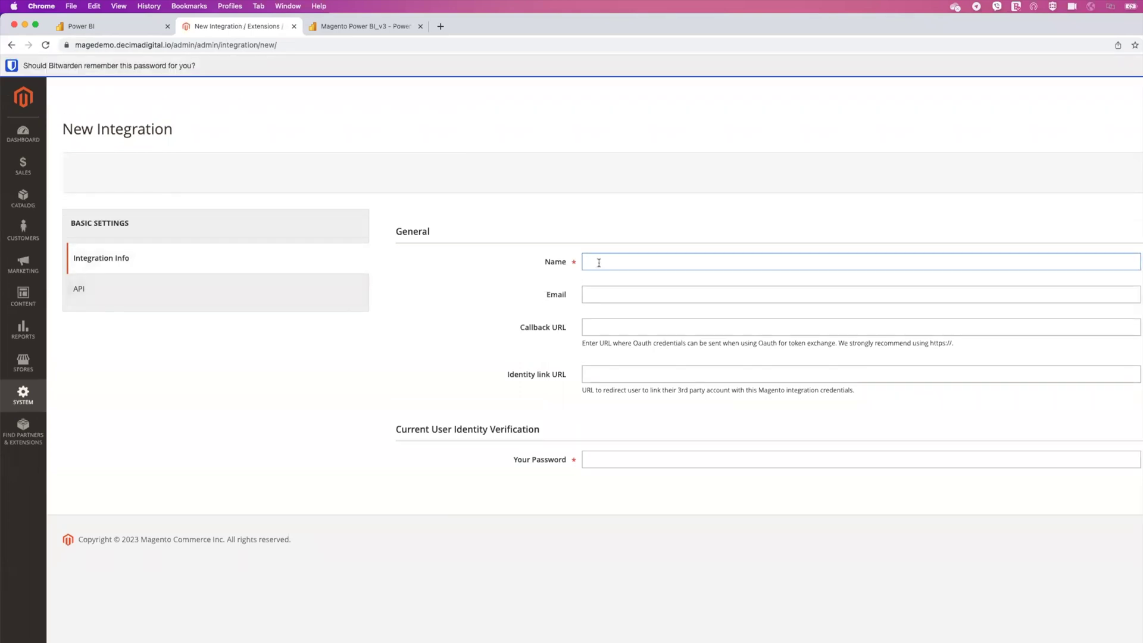
type("Power BI")
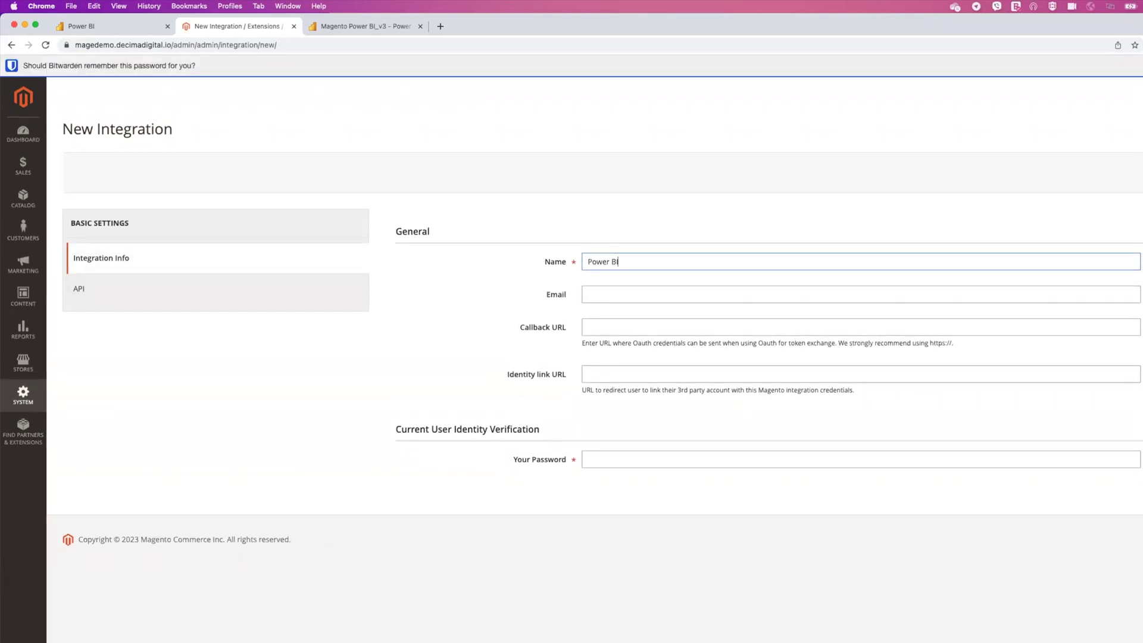
key("Tab")
key("Tab")
key("ctrl+v")
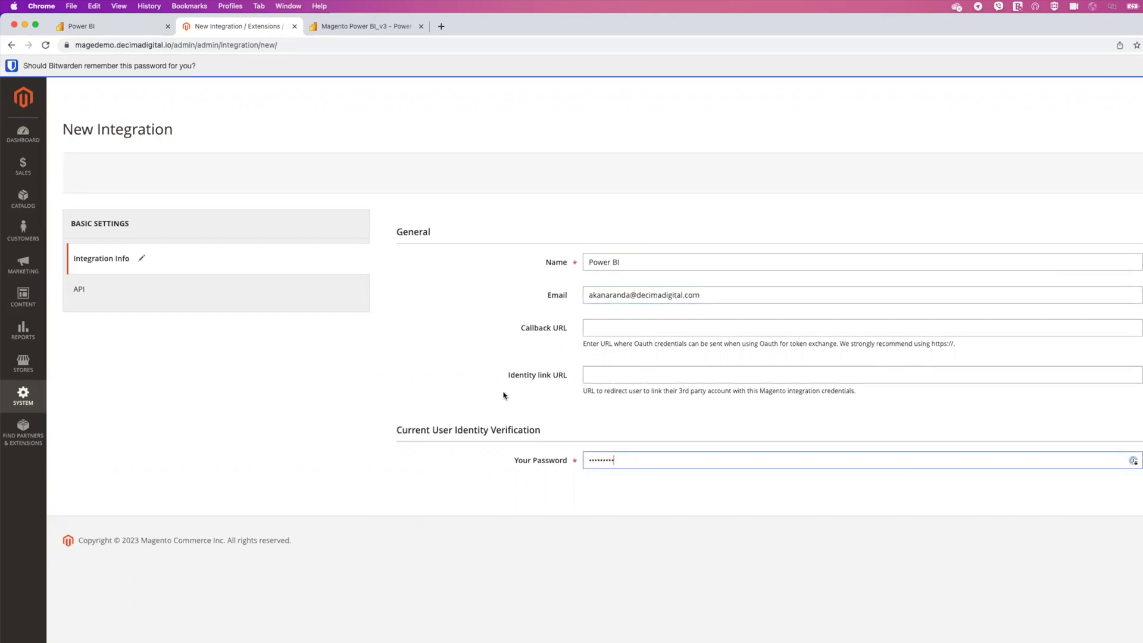
left_click(146, 289)
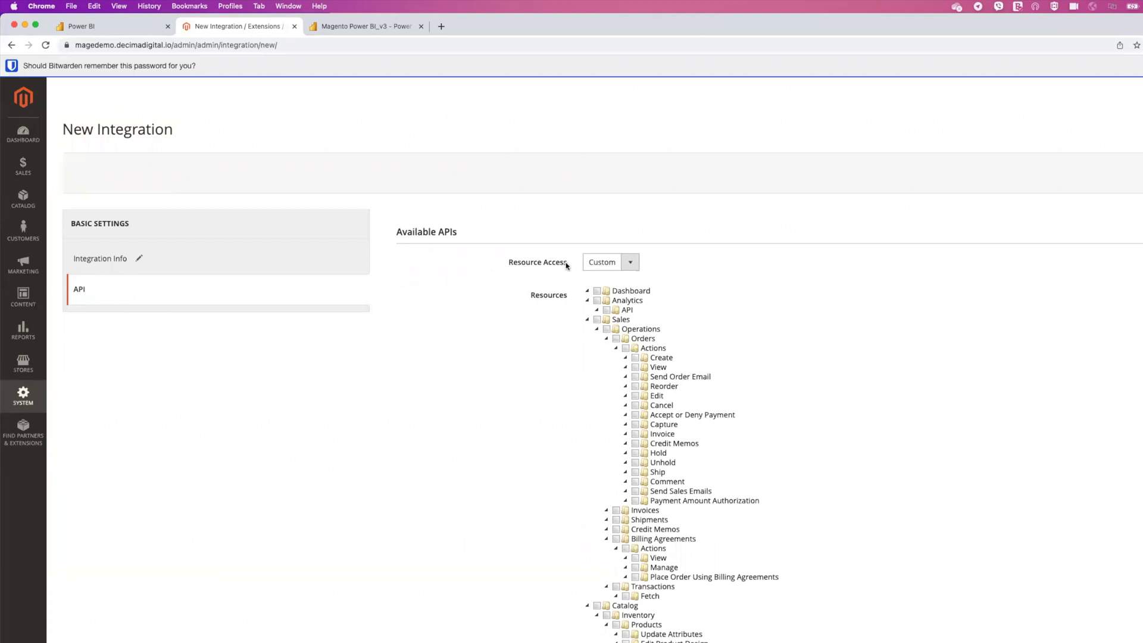
Set the Power BI integration's Resource Access to All.
left_click(631, 263)
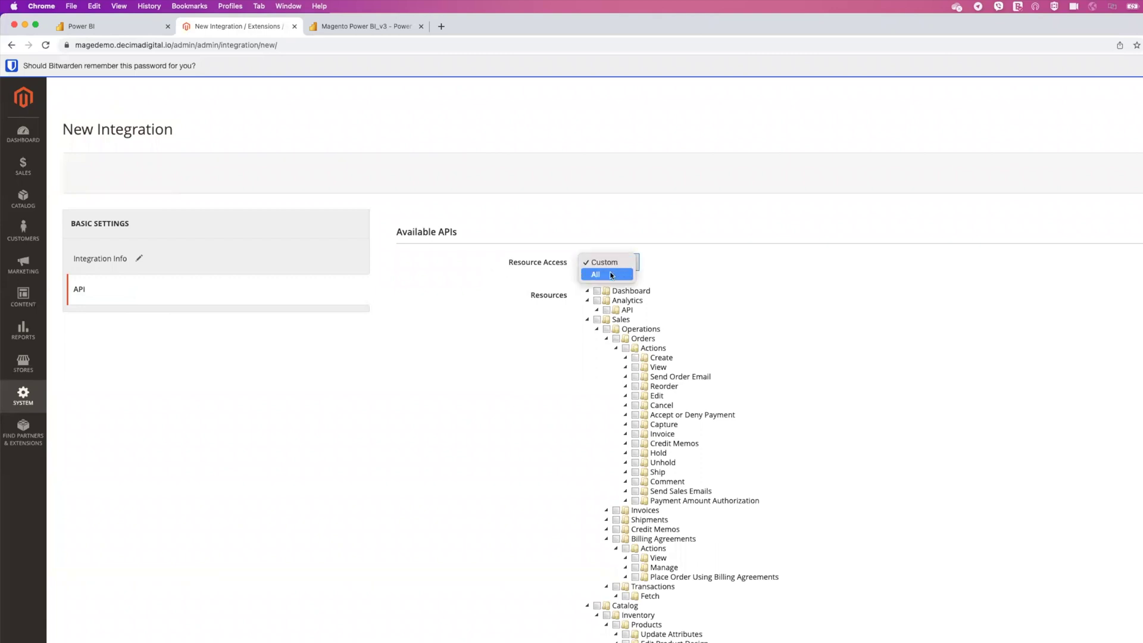
left_click(612, 275)
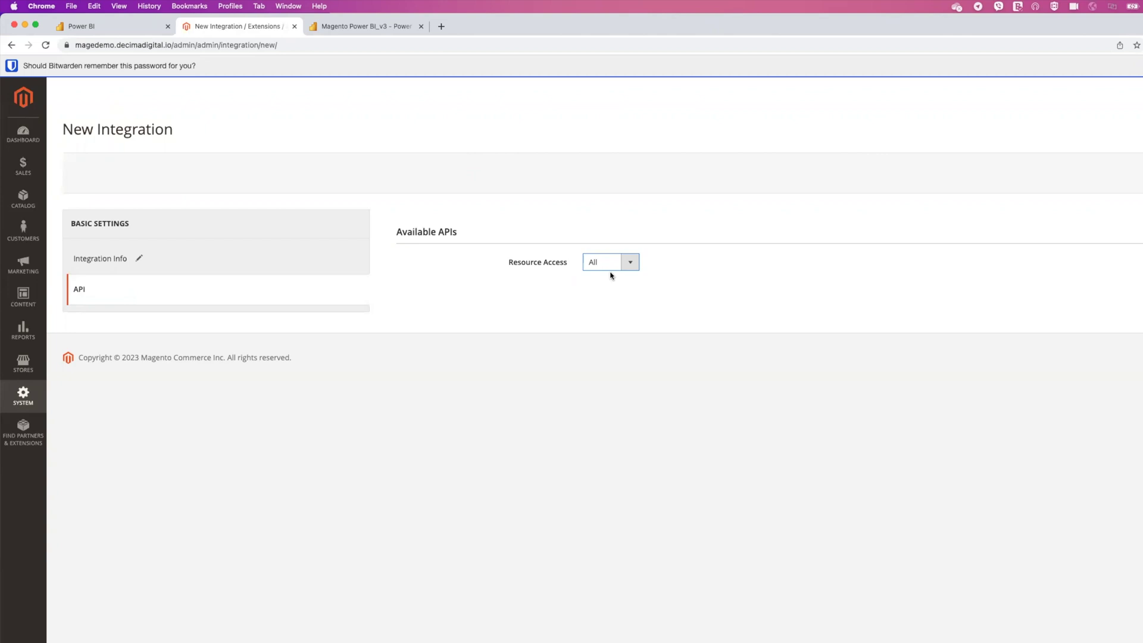
left_click(613, 266)
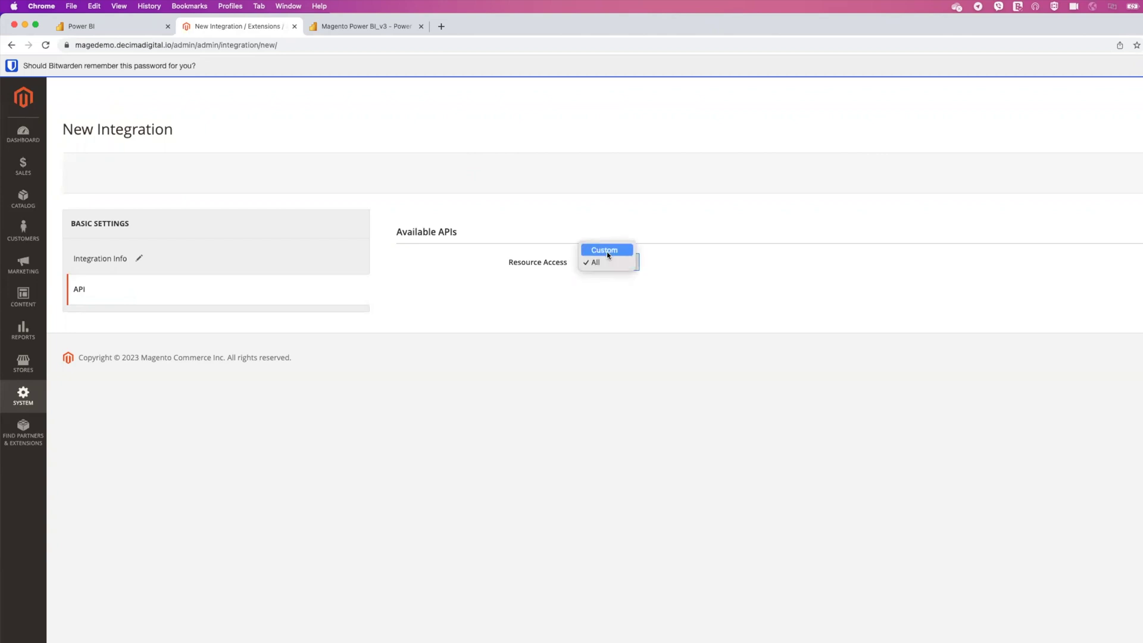
left_click(606, 251)
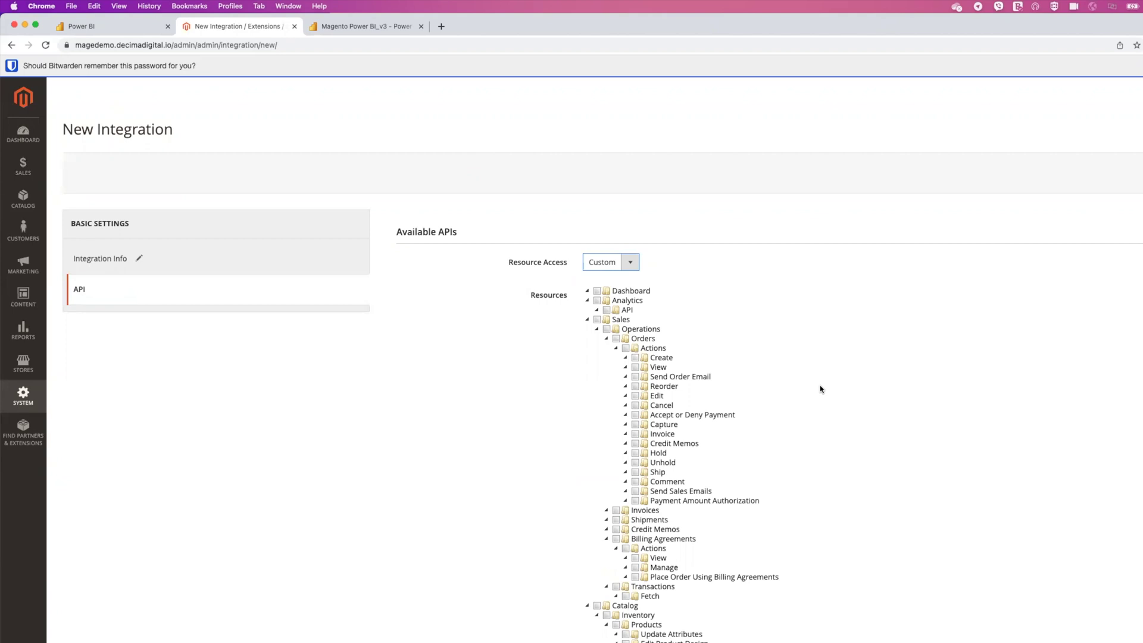
left_click(616, 262)
left_click(600, 274)
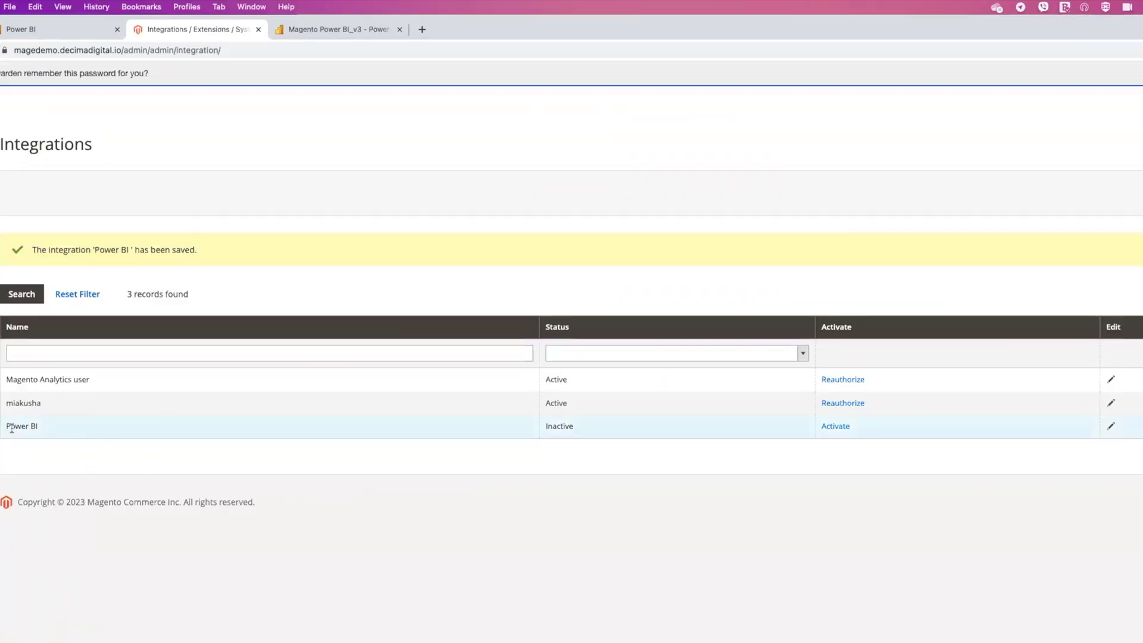
Highlight that the Power BI integration is listed as Inactive in the grid.
left_click_drag(69, 380, 374, 396)
left_click_drag(349, 443, 597, 421)
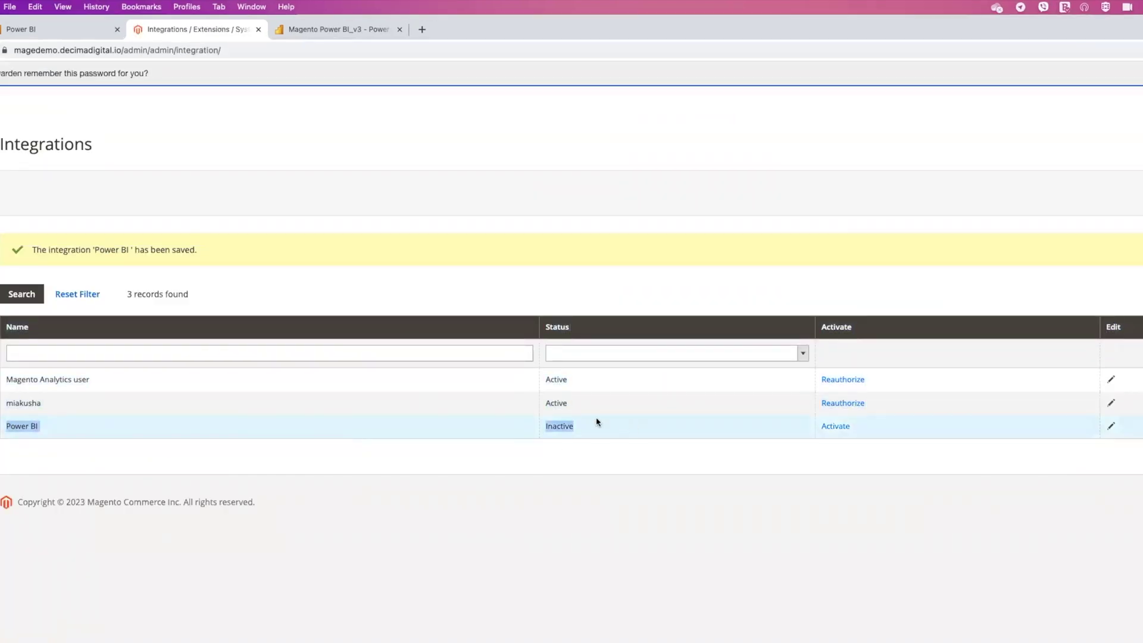
double_click(563, 423)
left_click(676, 426)
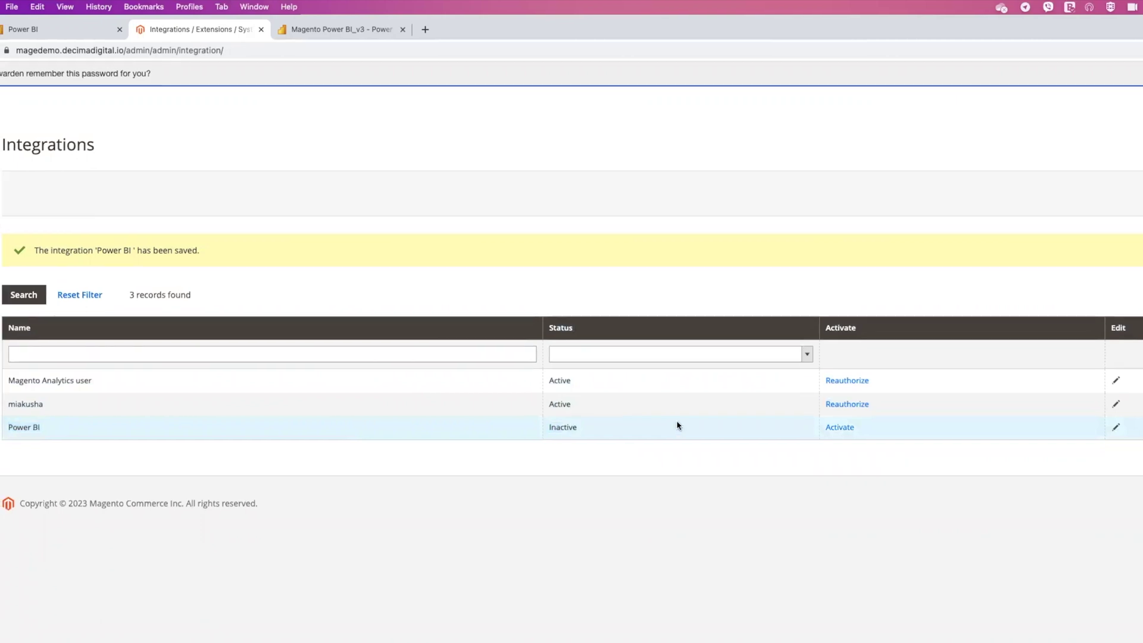
Activate the Power BI integration, allow its API access, and point out the Access Token.
left_click(840, 428)
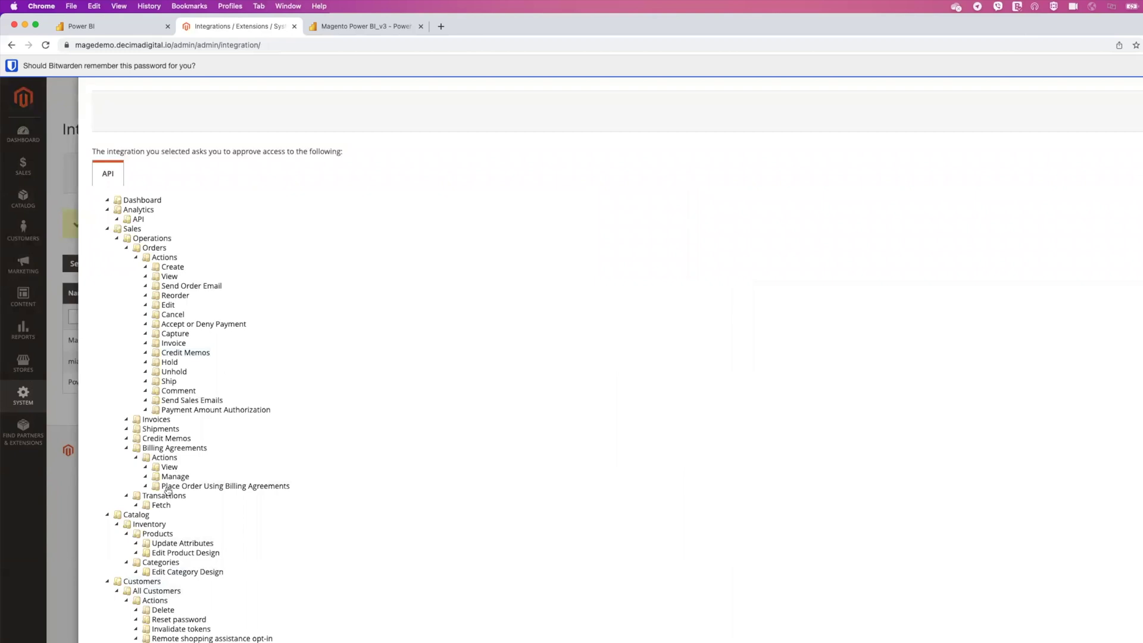
left_click(1108, 95)
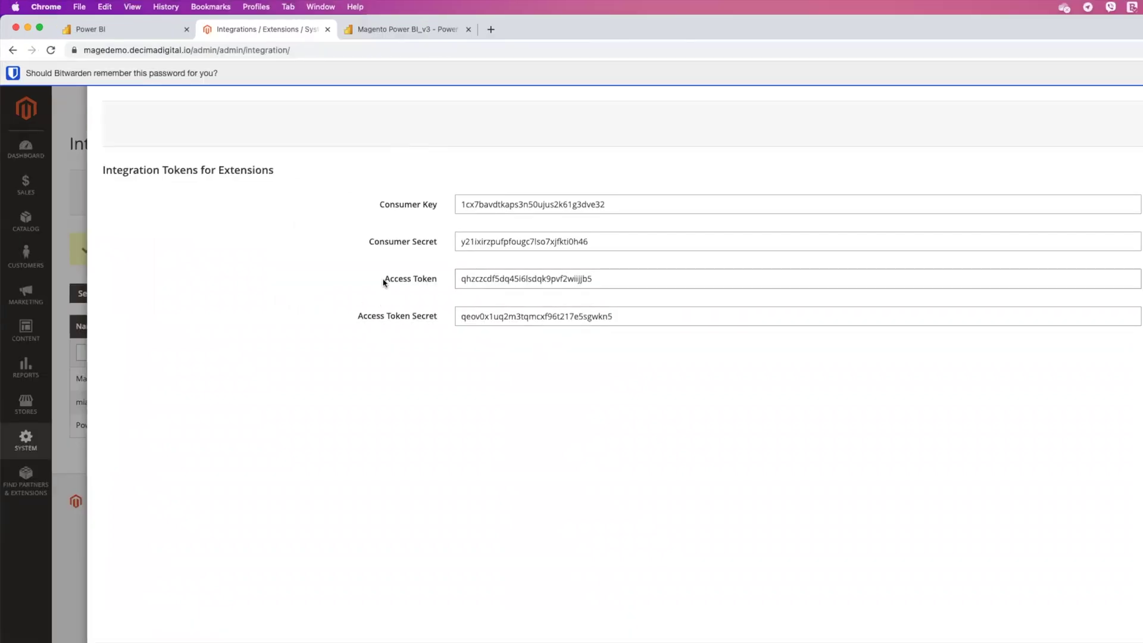
left_click_drag(385, 279, 475, 282)
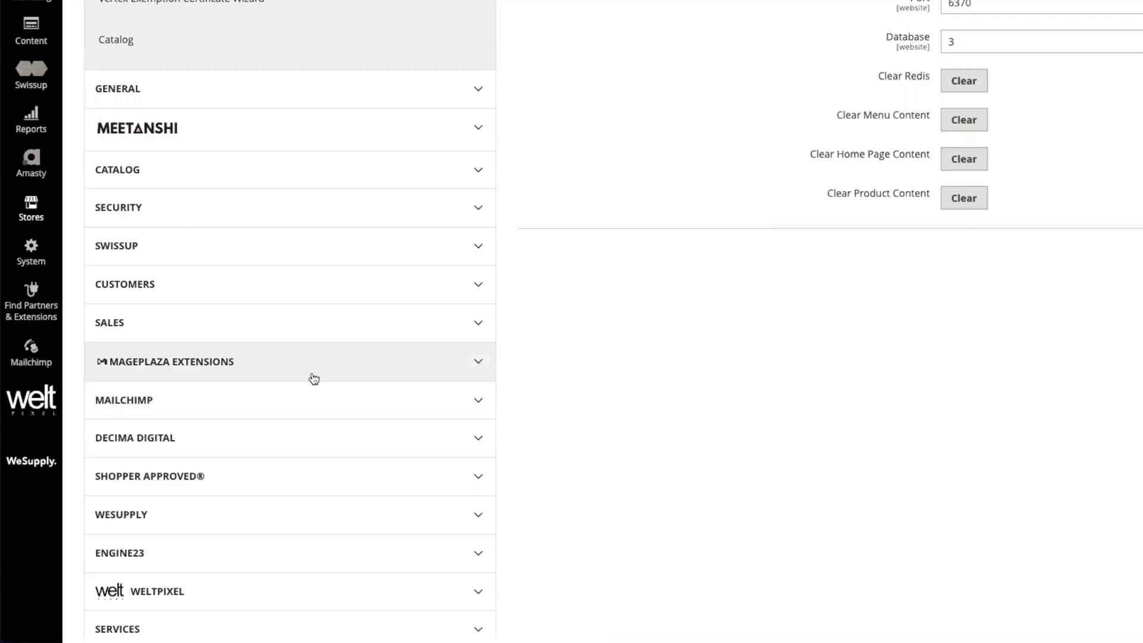
Open Services > OAuth configuration and confirm standalone Bearer token use is set to Yes.
scroll(314, 379, "down", 2)
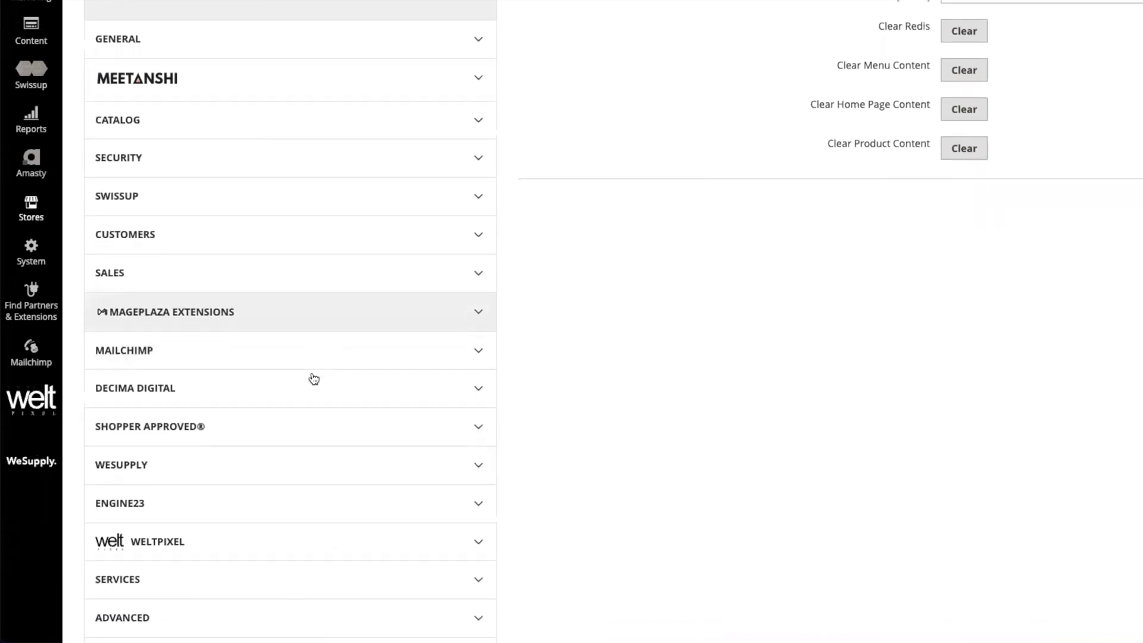
scroll(314, 378, "down", 2)
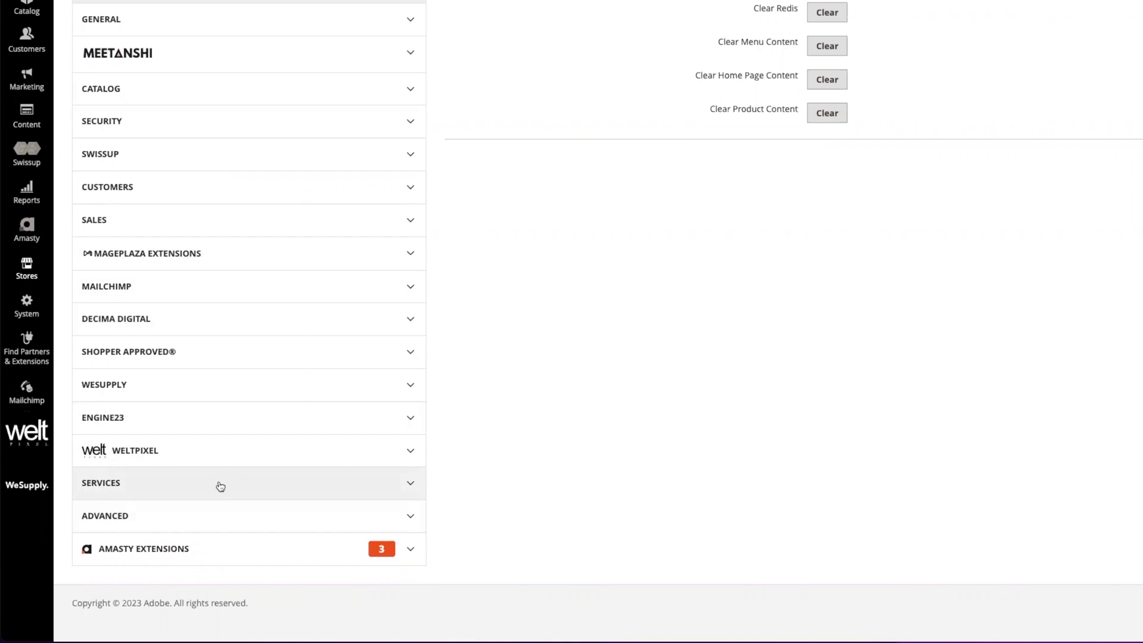
left_click(105, 487)
left_click(99, 563)
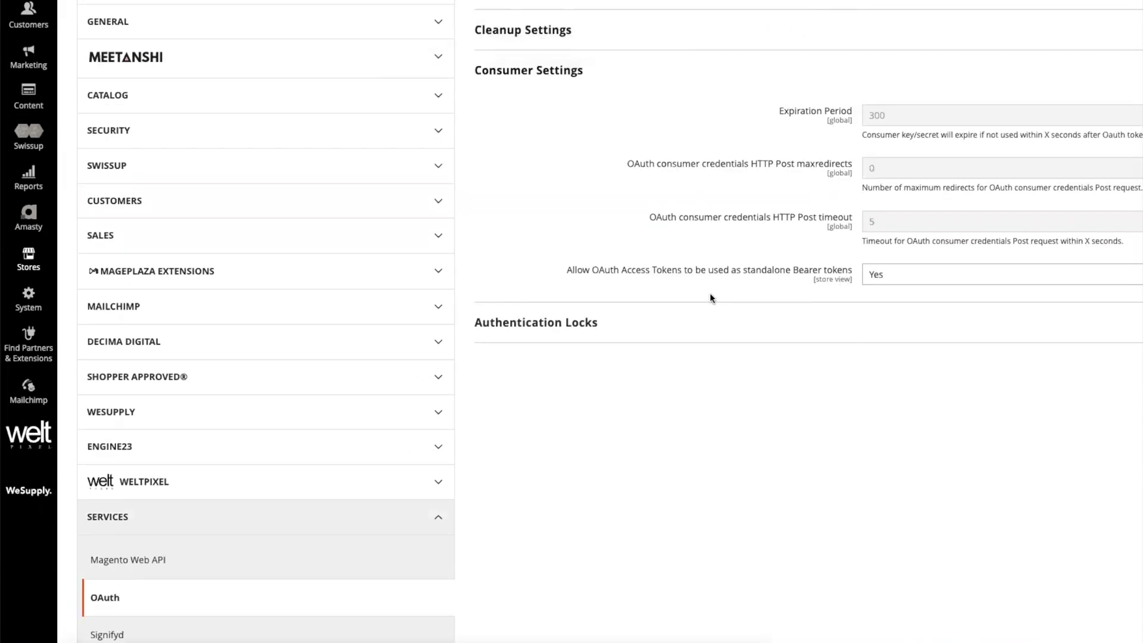
left_click_drag(528, 249, 604, 252)
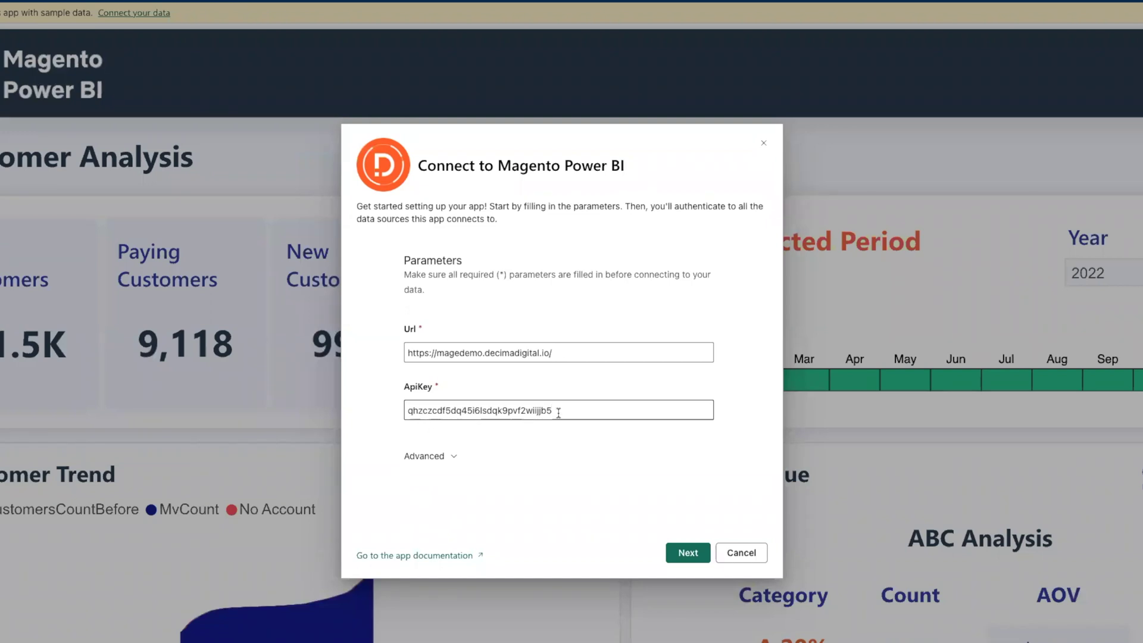
Connect the app to the store with the URL and API key using Anonymous authentication.
left_click(685, 554)
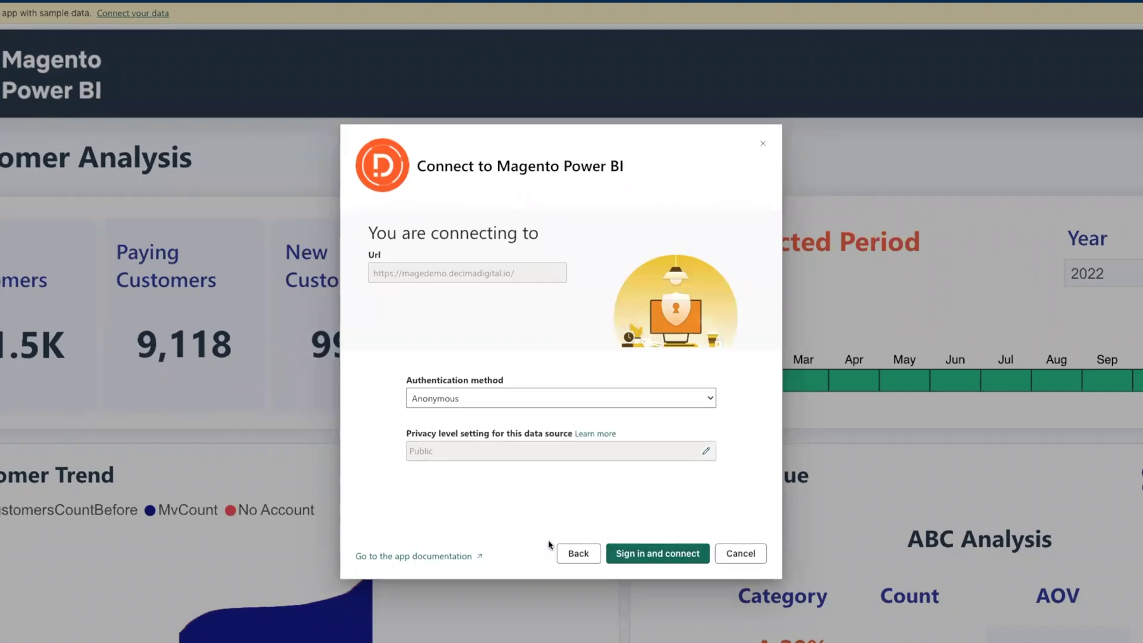
left_click(654, 553)
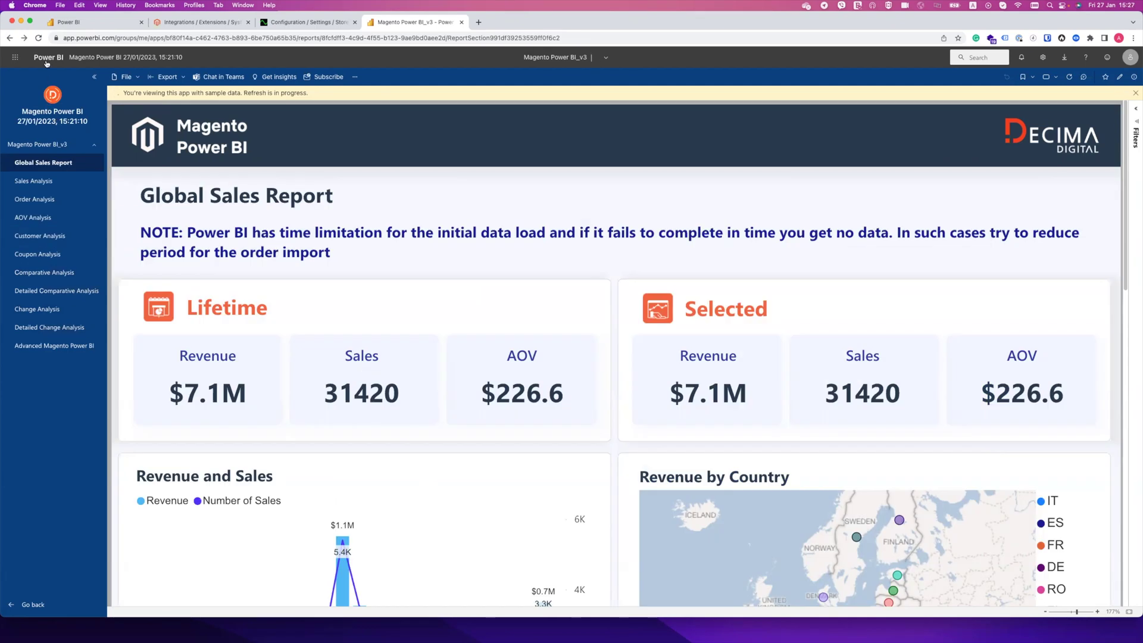
left_click(46, 58)
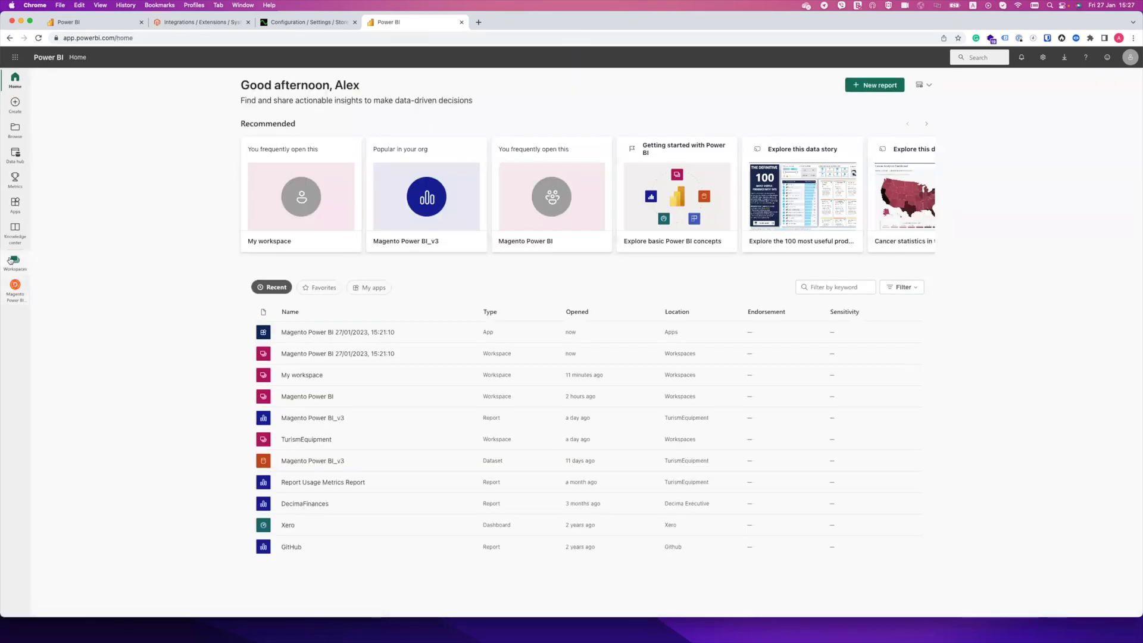
Open Settings for the Magento Power BI_v3 dataset in the Magento Power BI 27/01/2023 workspace.
left_click(15, 260)
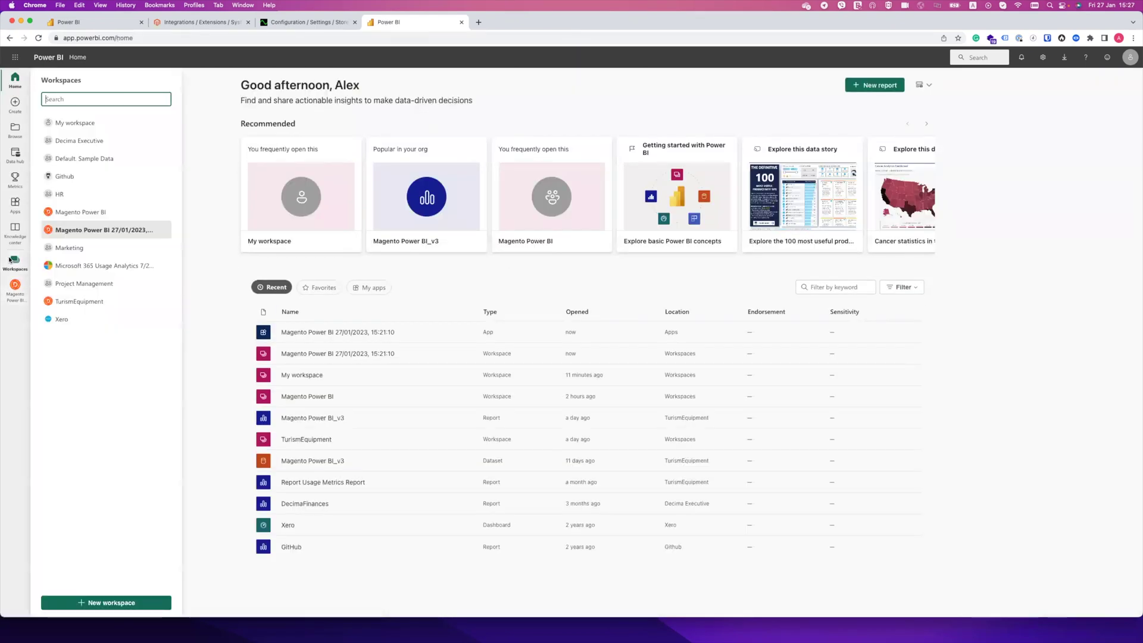
left_click(89, 231)
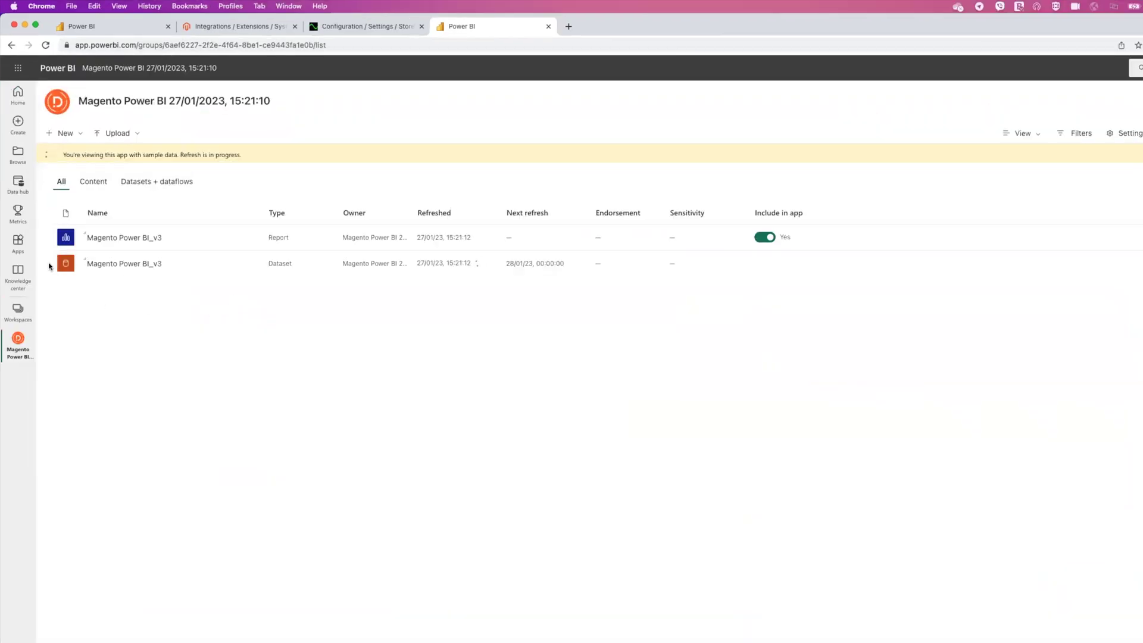
left_click(250, 267)
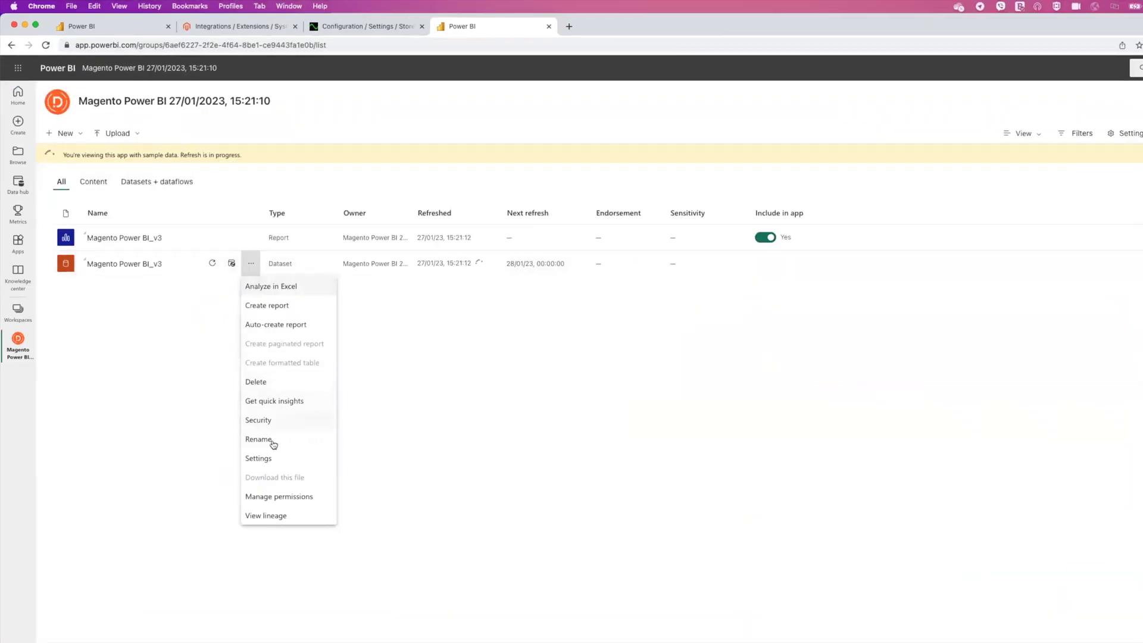
left_click(273, 457)
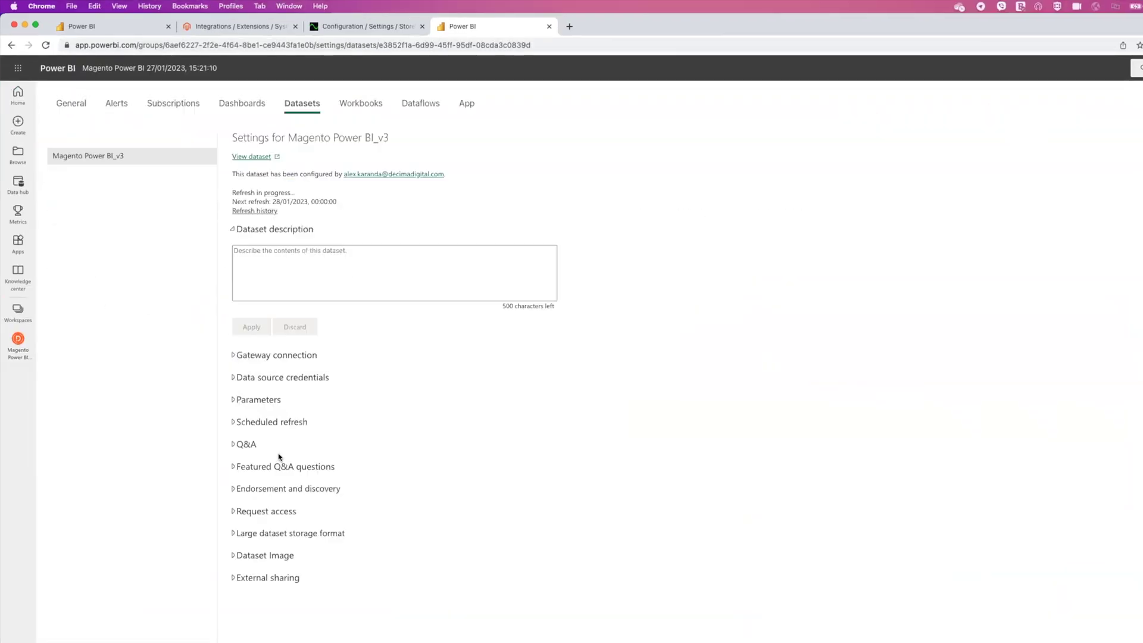
Add a daily 1:00 AM scheduled refresh time, then review the dataset's store Url and ApiKey parameters.
left_click(284, 423)
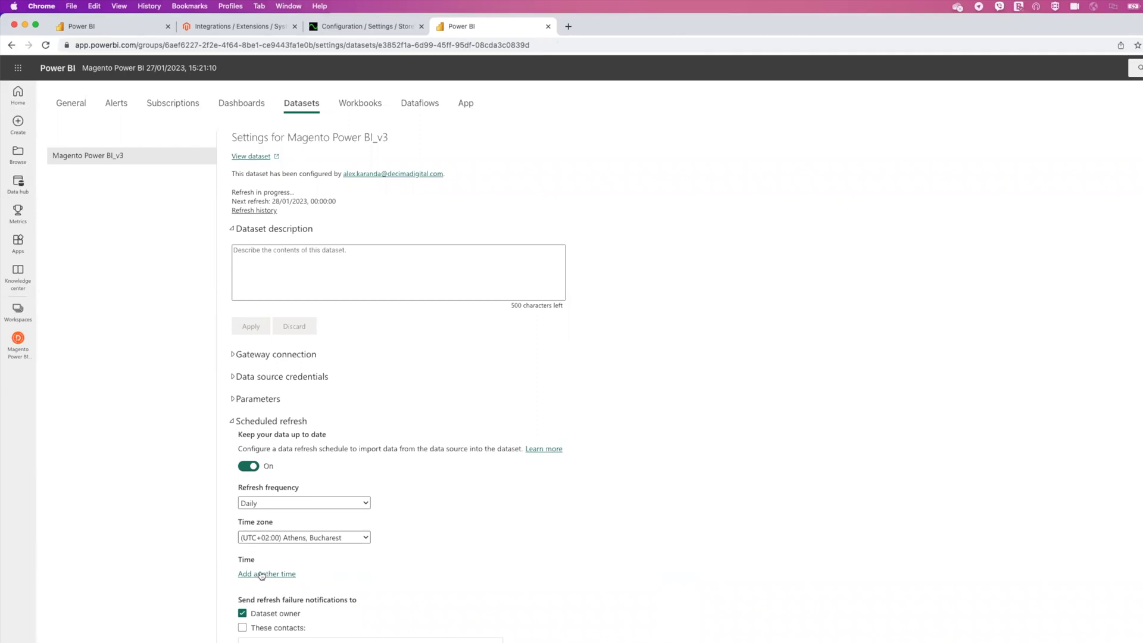
left_click(262, 575)
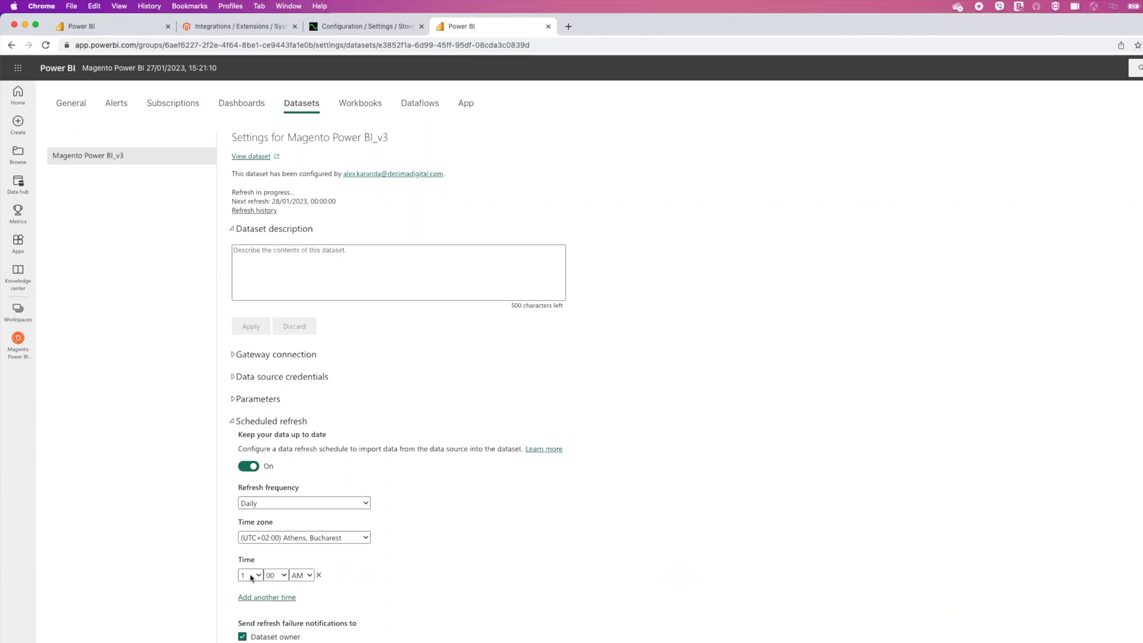
left_click(233, 400)
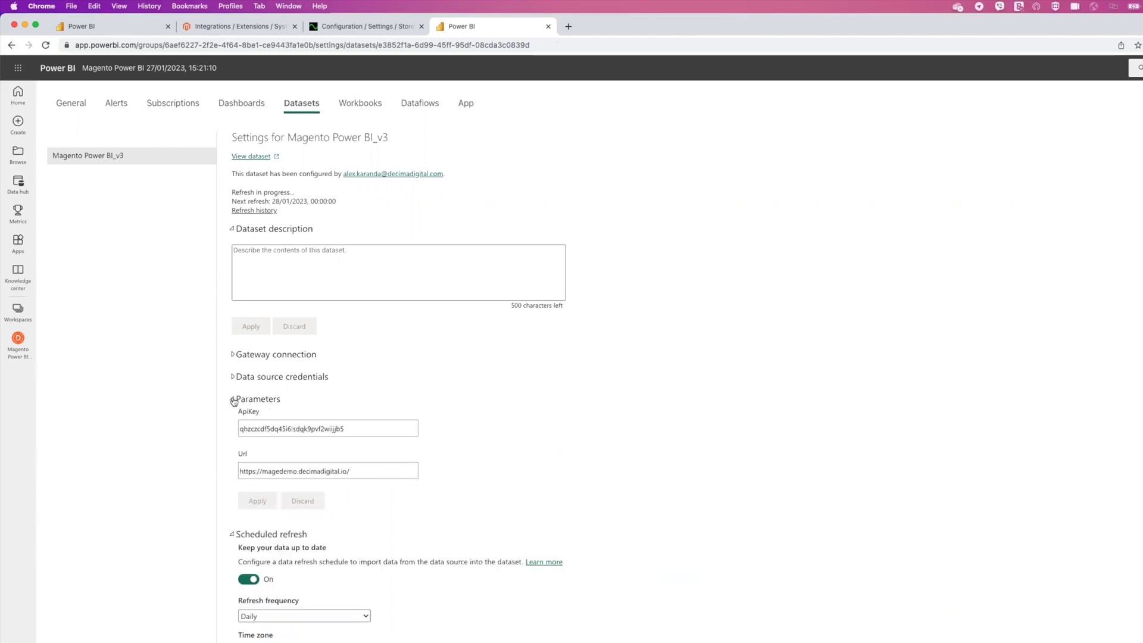